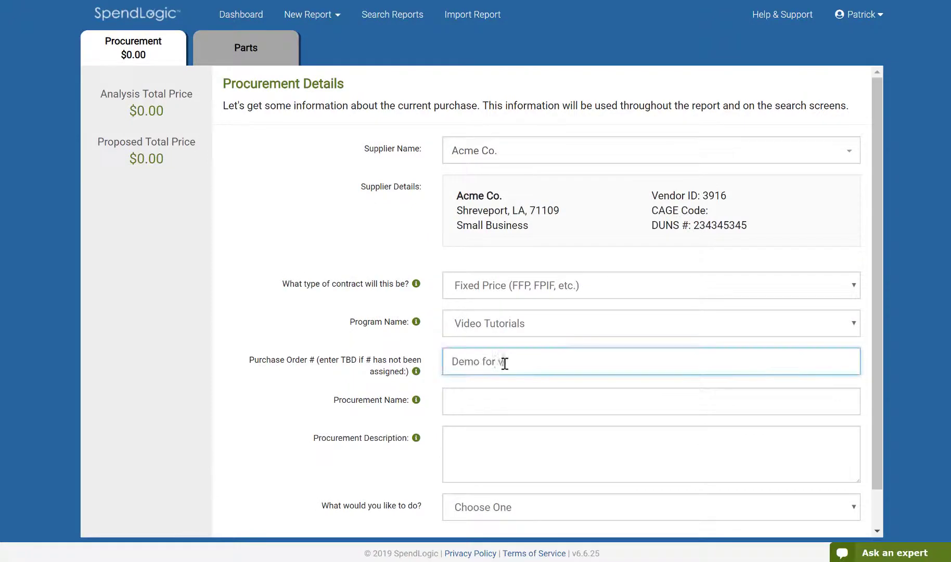
- Copy the purchase order text "Demo for video tutorial" into the procurement name and procurement description
key("ctrl+shift+Left")
key("ctrl+shift+Left")
key("ctrl+shift+Left")
key("ctrl+shift+Left")
key("ctrl+c")
key("Tab")
key("ctrl+v")
key("Tab")
key("ctrl+v")
- Choose to write a non-competitive report for this procurement and continue to the parts list
left_click(519, 504)
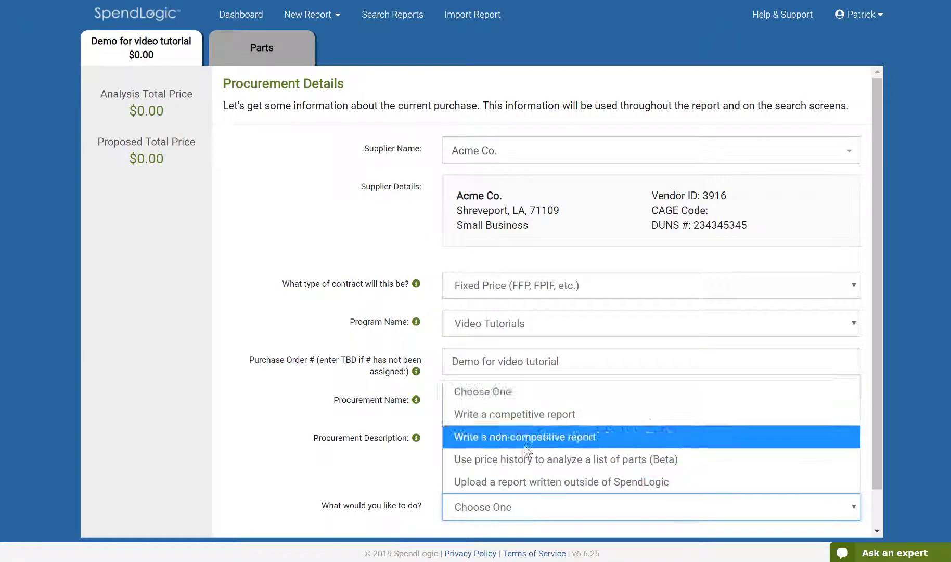
left_click(561, 440)
left_click_drag(878, 486, 878, 531)
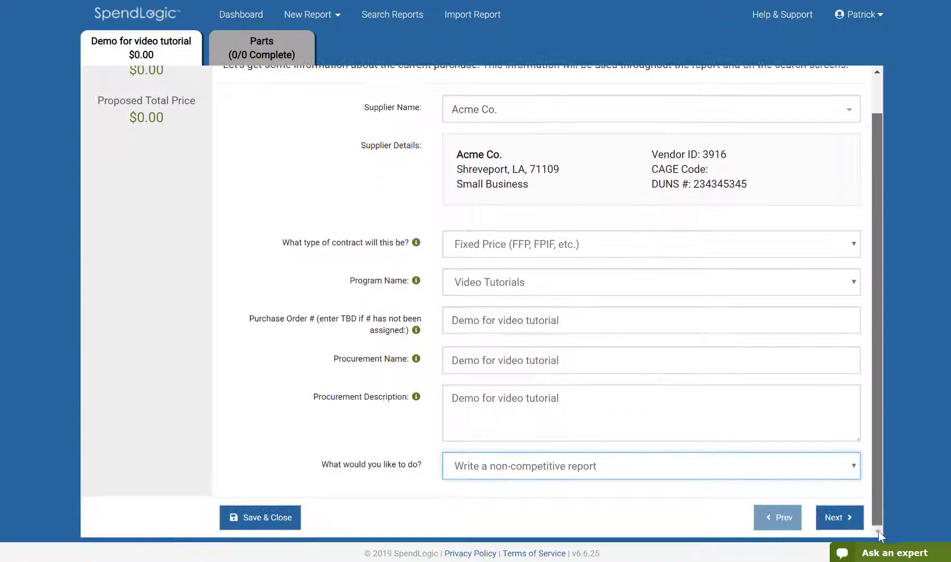
left_click(839, 515)
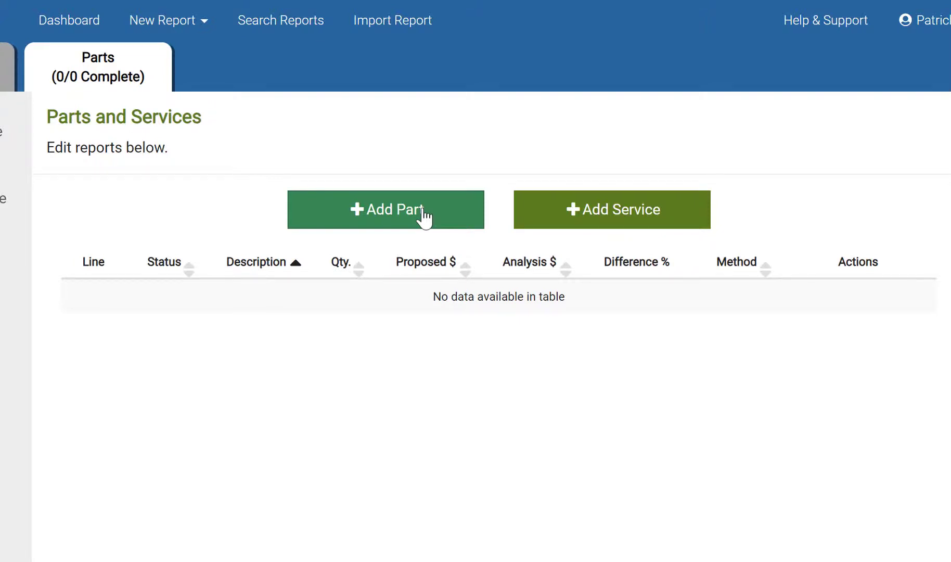
left_click(424, 218)
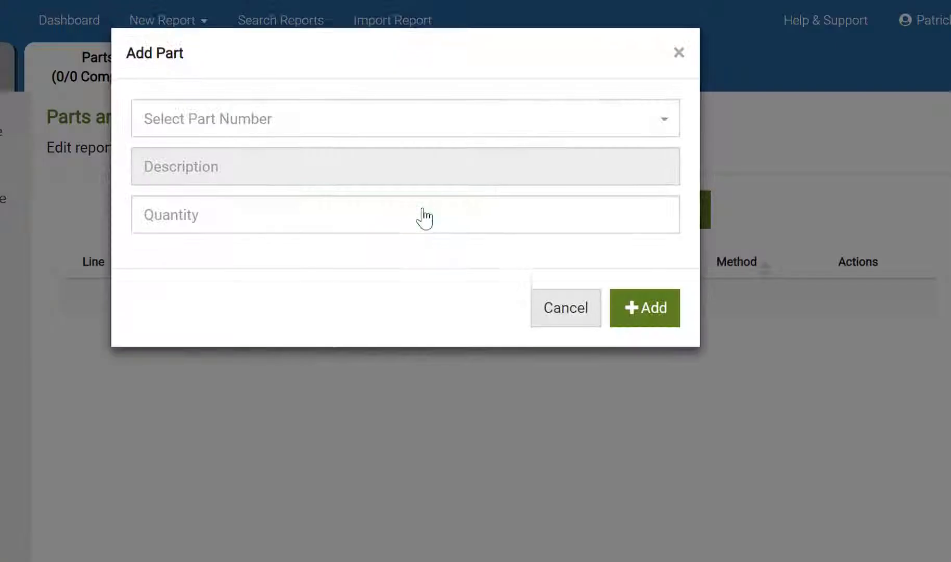
left_click(302, 128)
type("001")
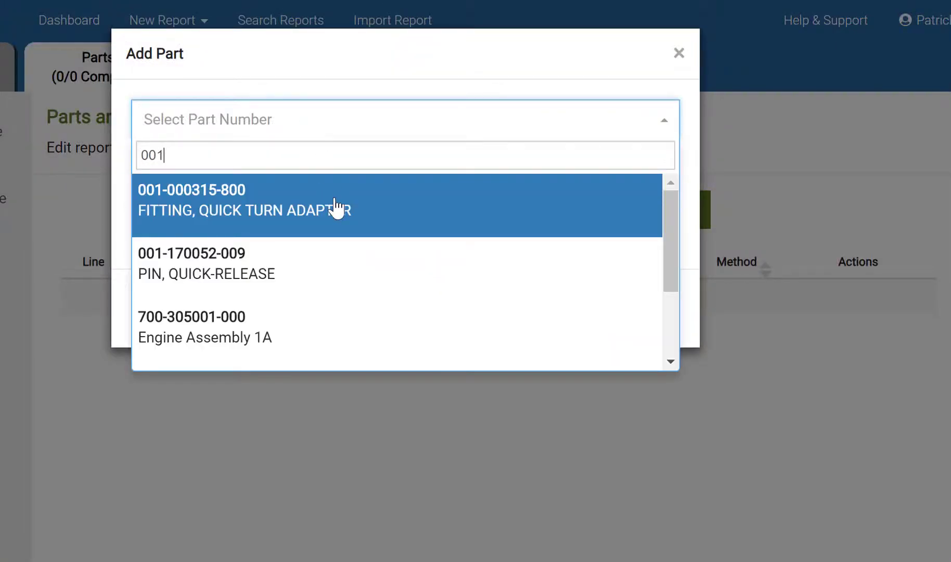
left_click(343, 228)
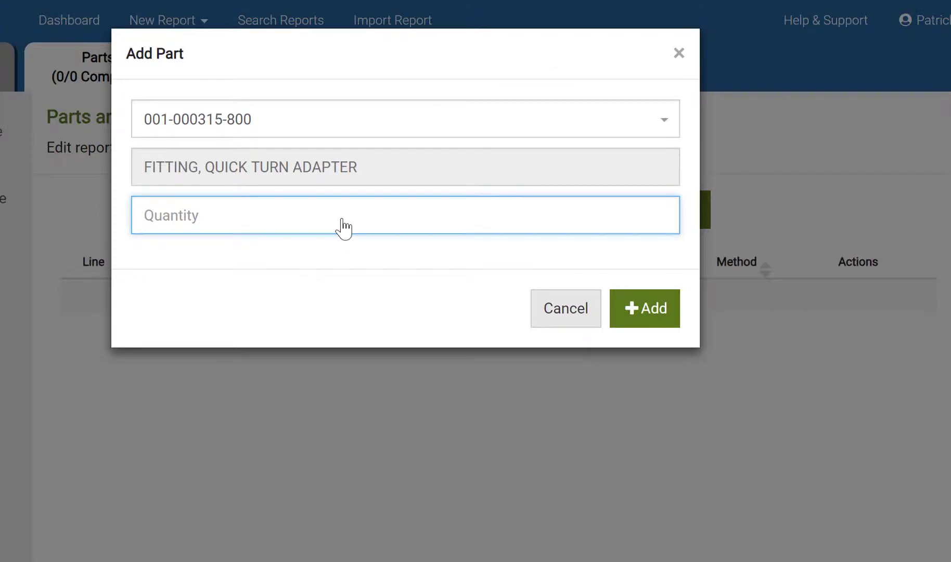
type("25")
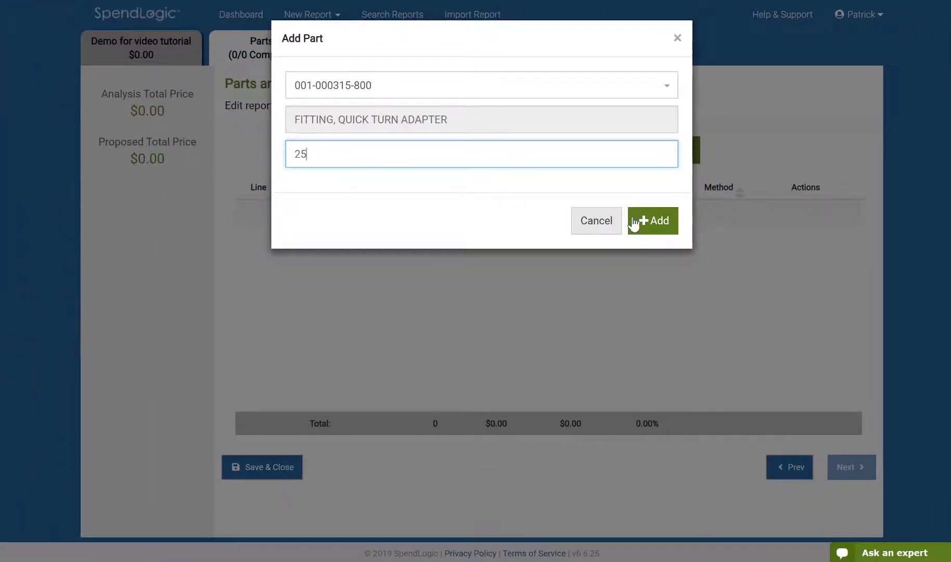
left_click(641, 245)
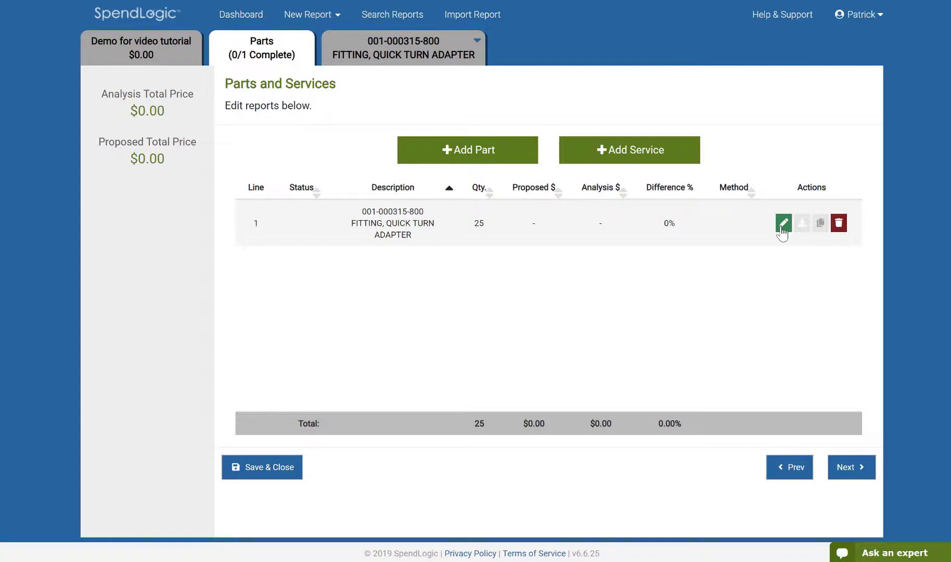
- Create a new report for the fitting part using the Market Comparables method and continue to the proposed price details
left_click(783, 229)
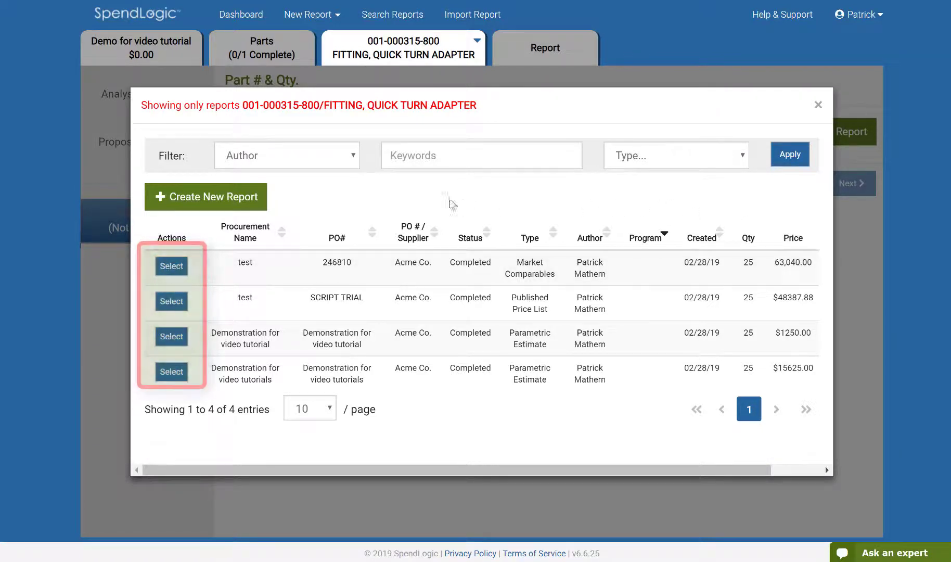
left_click(245, 196)
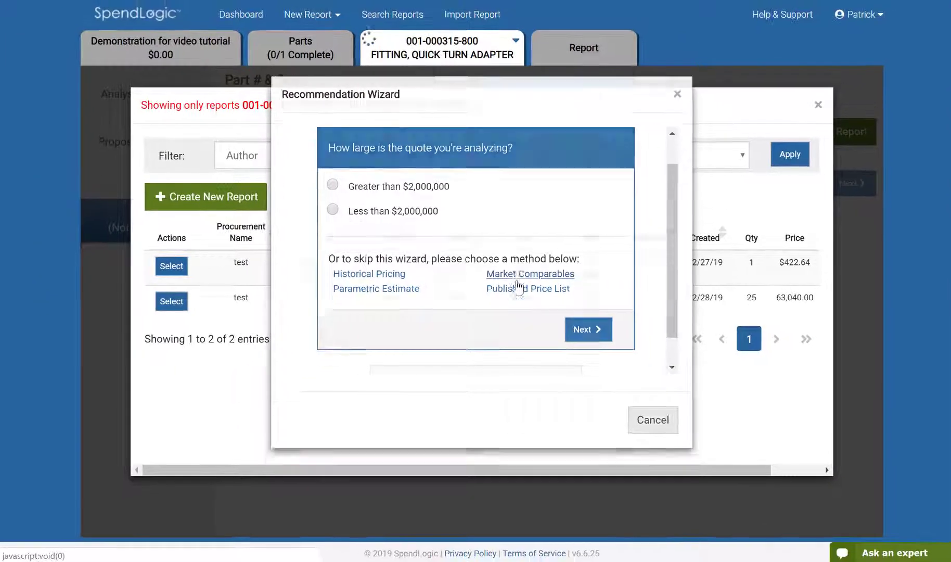
left_click(541, 318)
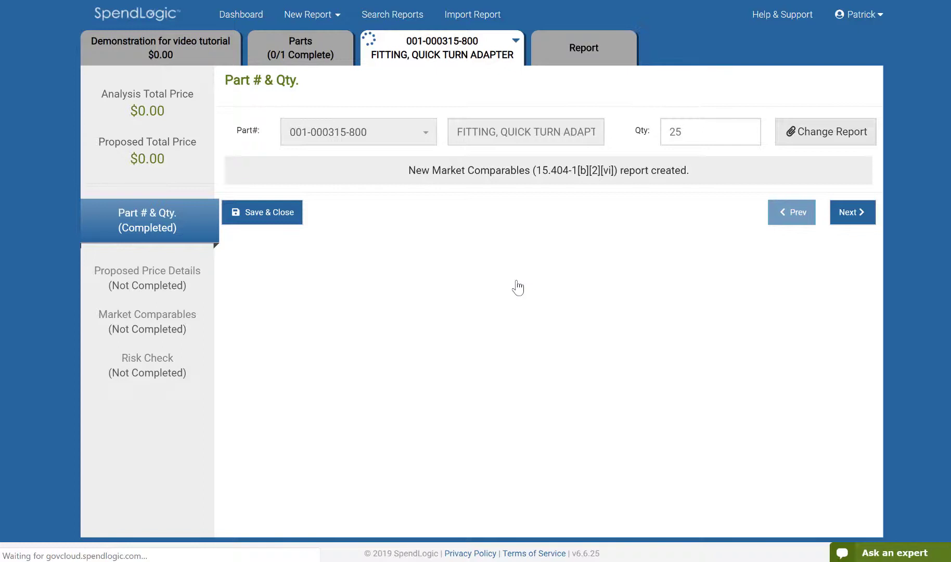
left_click(859, 225)
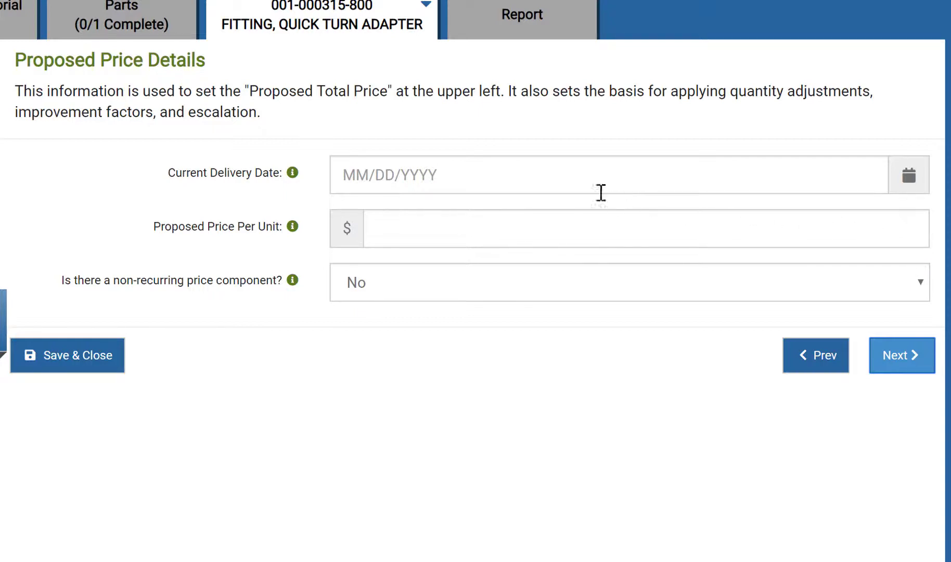
- Set the current delivery date to 1/1/2019 and the proposed price per unit to $2000, and continue to the market comparables
left_click(493, 180)
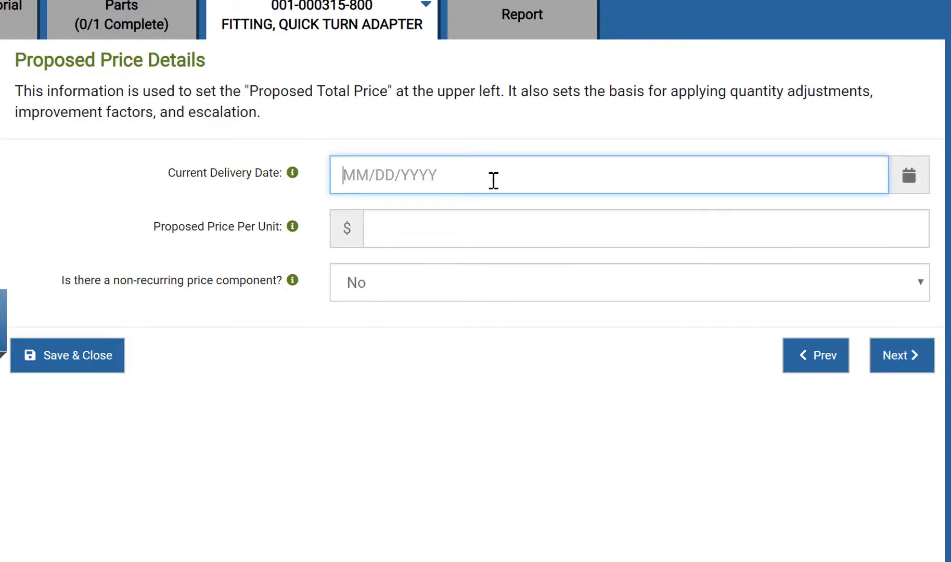
type("1/1/2019")
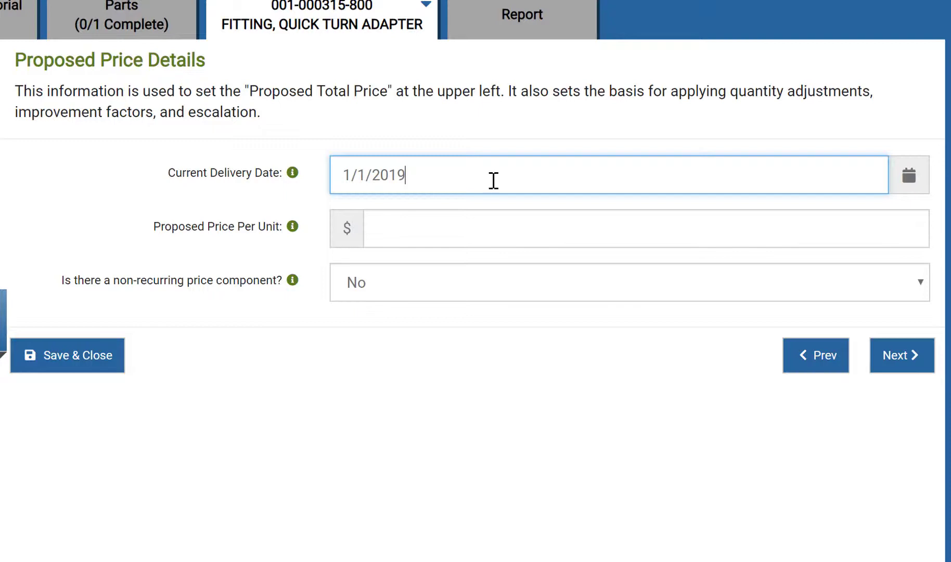
left_click(491, 241)
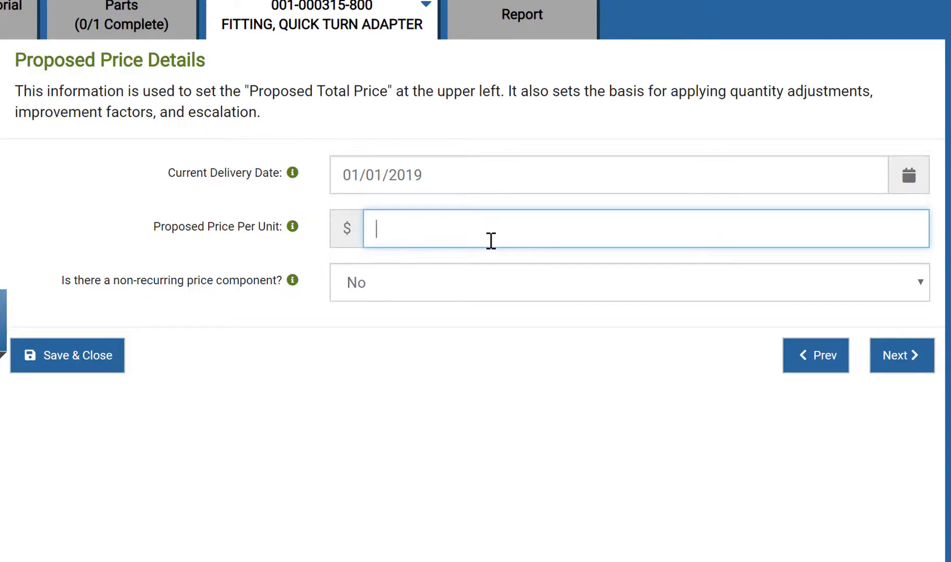
type("2000")
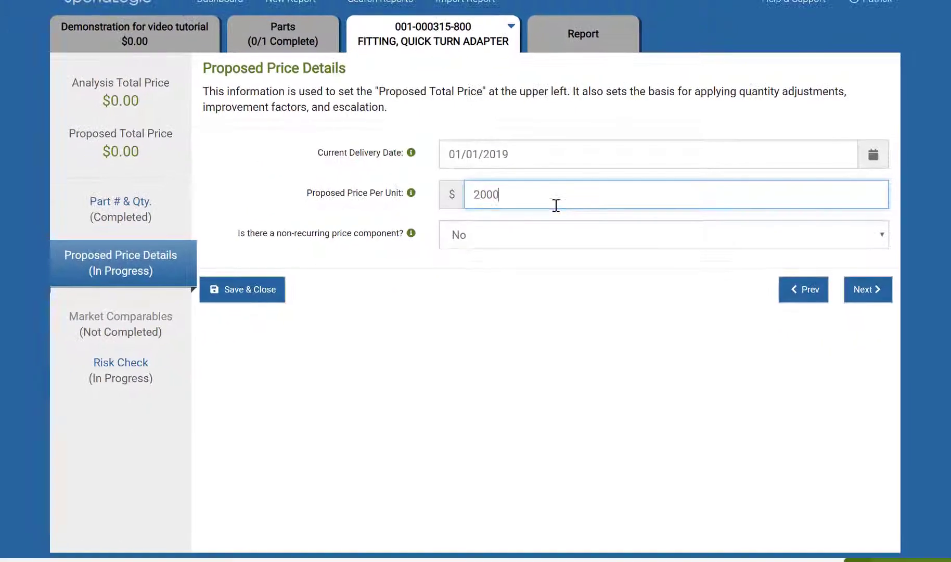
left_click(860, 294)
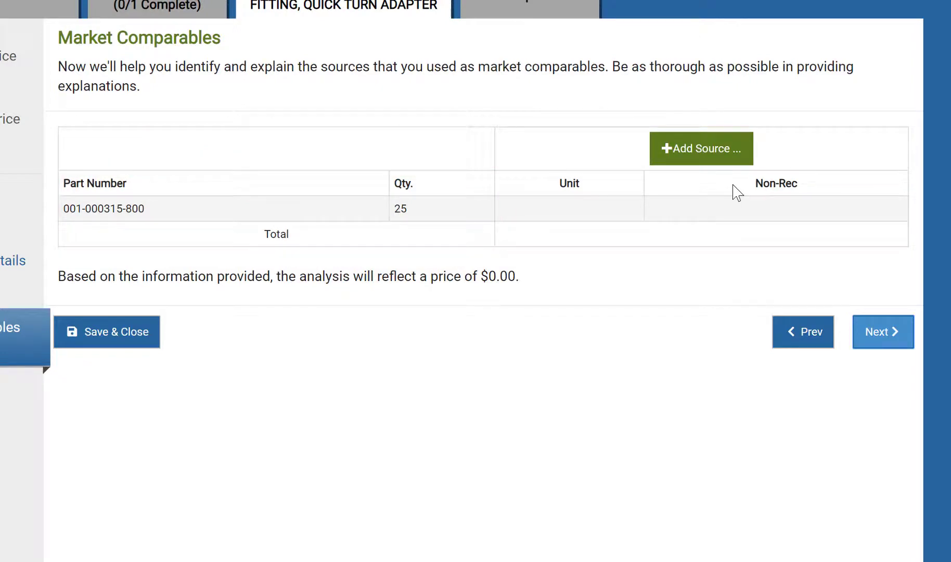
- Add a market comparable source for the part and name it "Source A"
left_click(706, 152)
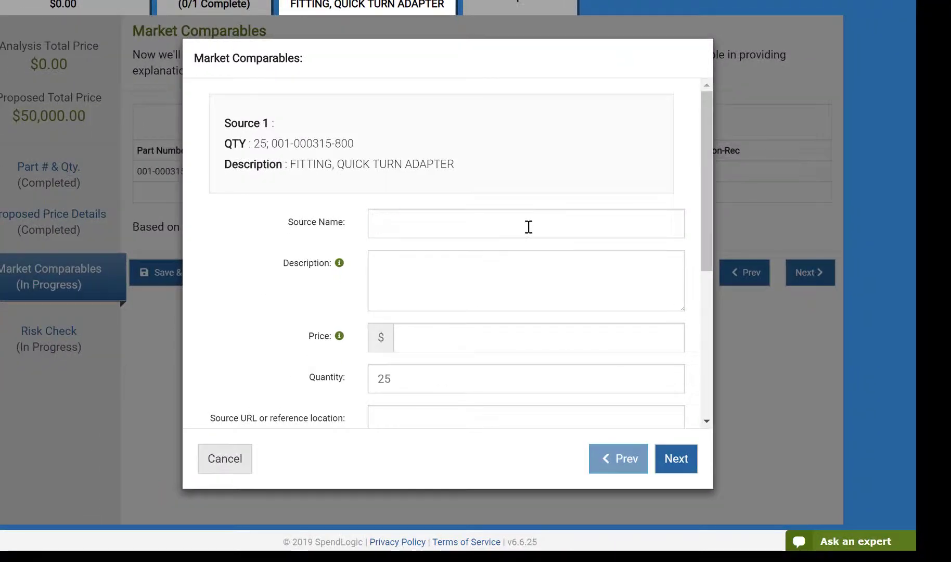
left_click(539, 273)
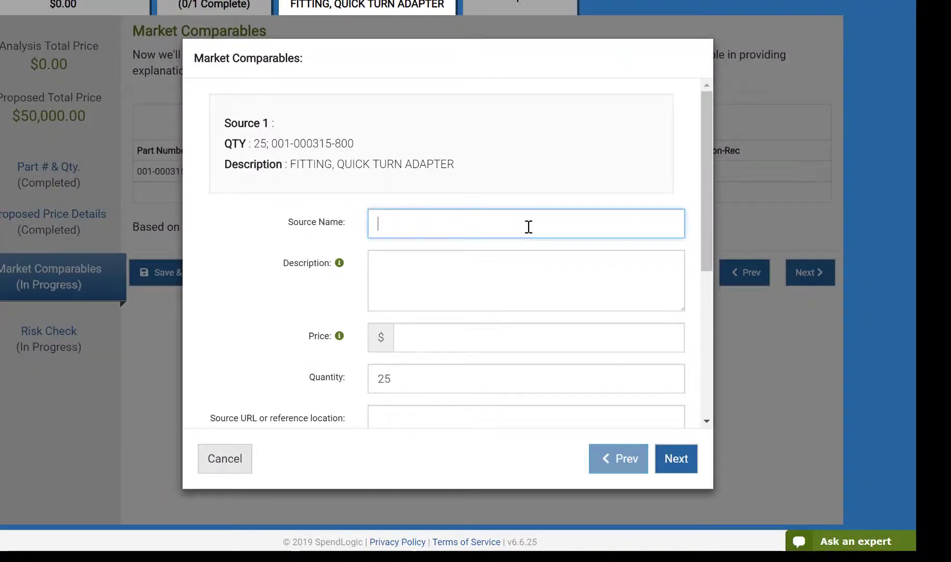
type("Source A")
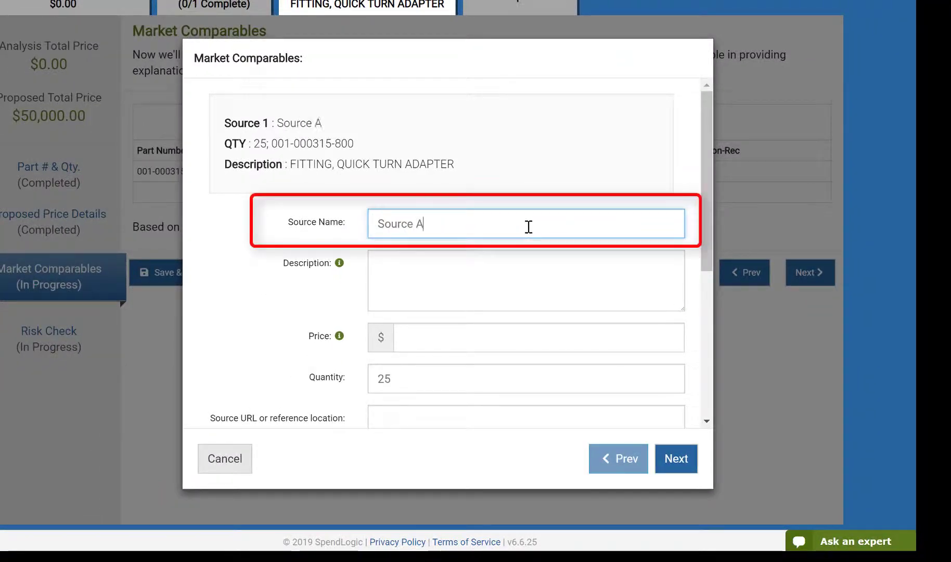
- Describe the source: "This part is produced by Source A and has the same form fit and function as the current part number. It is a direct replacement."
left_click(515, 267)
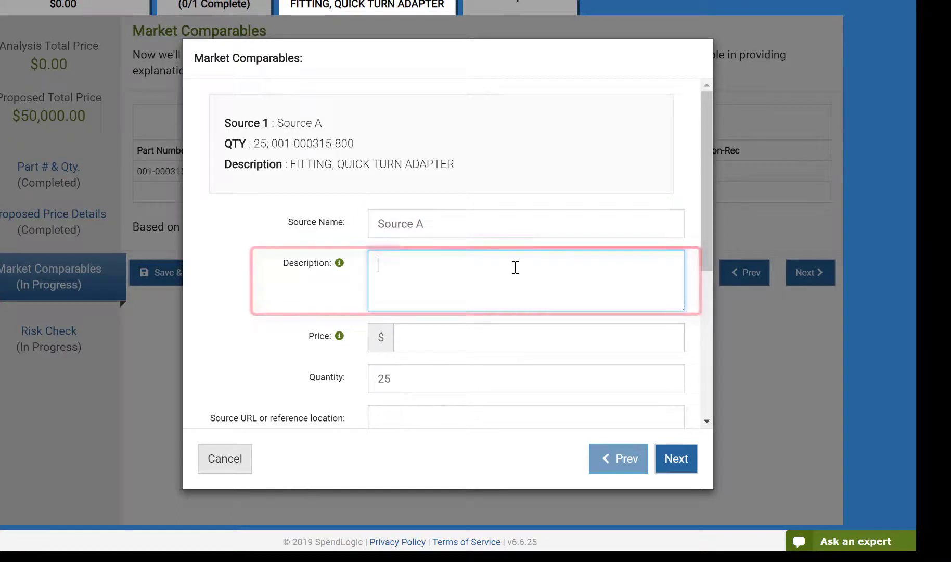
type("This par")
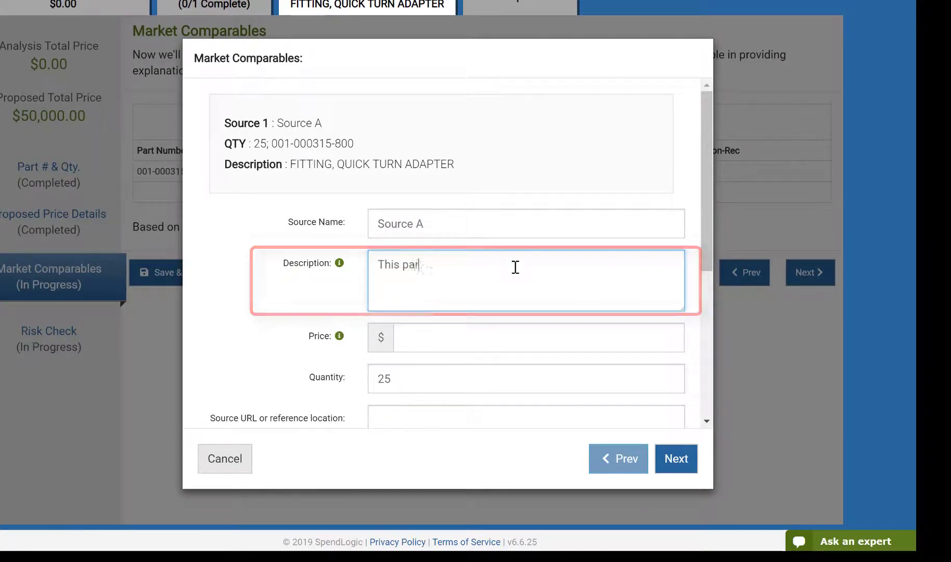
type("t is produced by Source A and has the same form fit and function as")
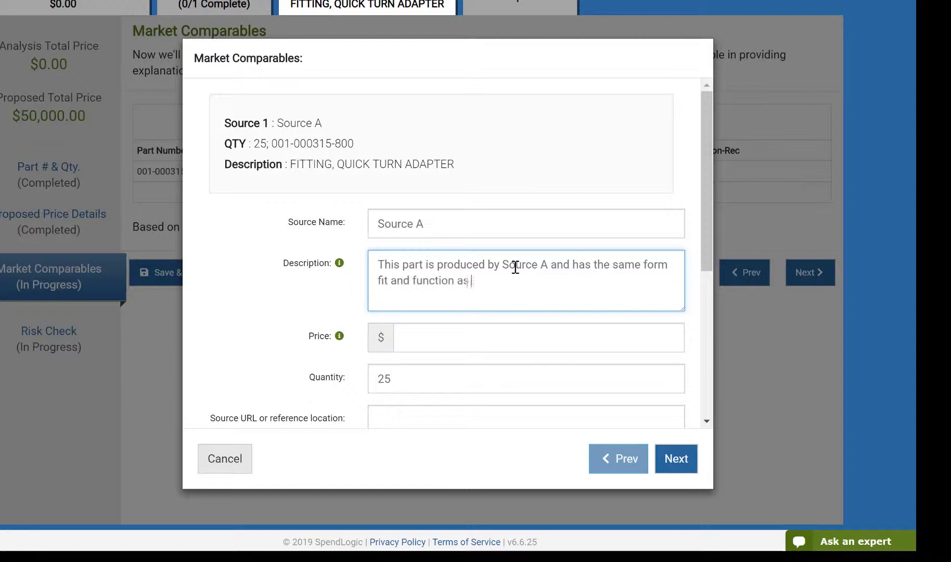
type(" the current part number.  It is a direct replacement.")
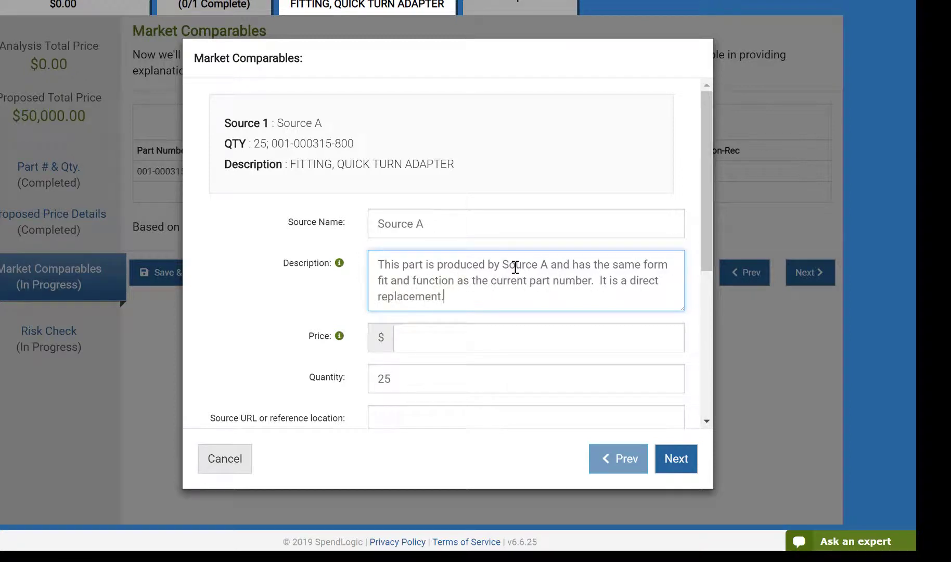
- Set Source A's price to $2300 and its quantity to 1
left_click(483, 335)
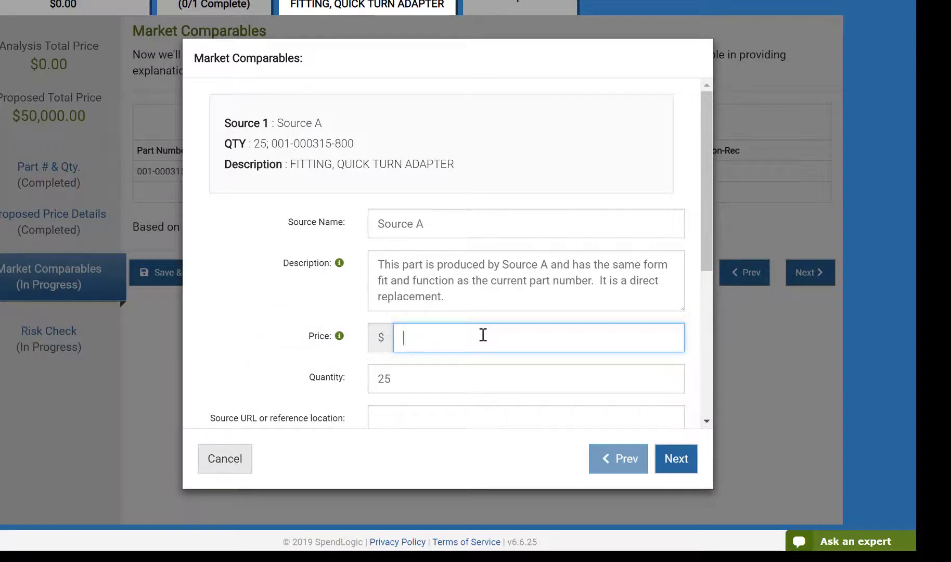
type("2300")
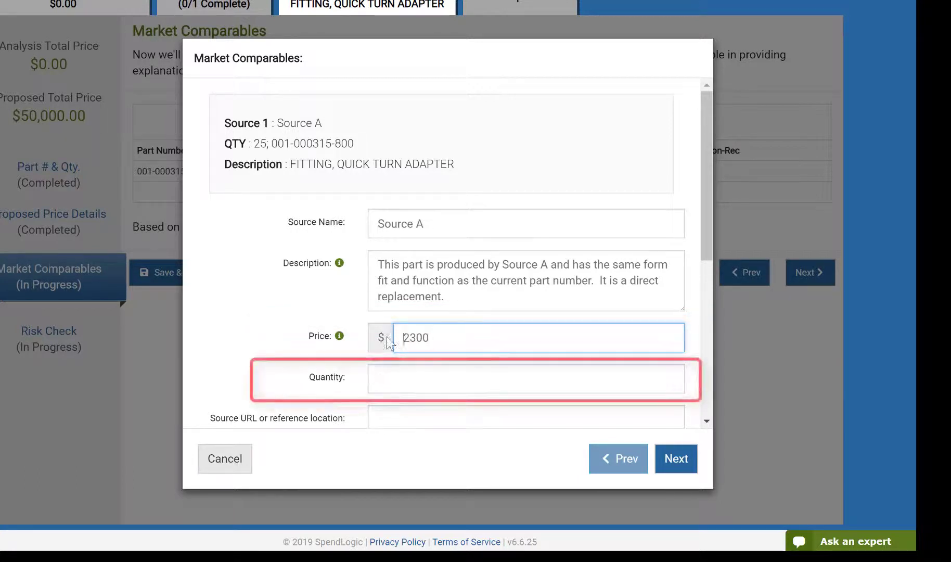
left_click(378, 383)
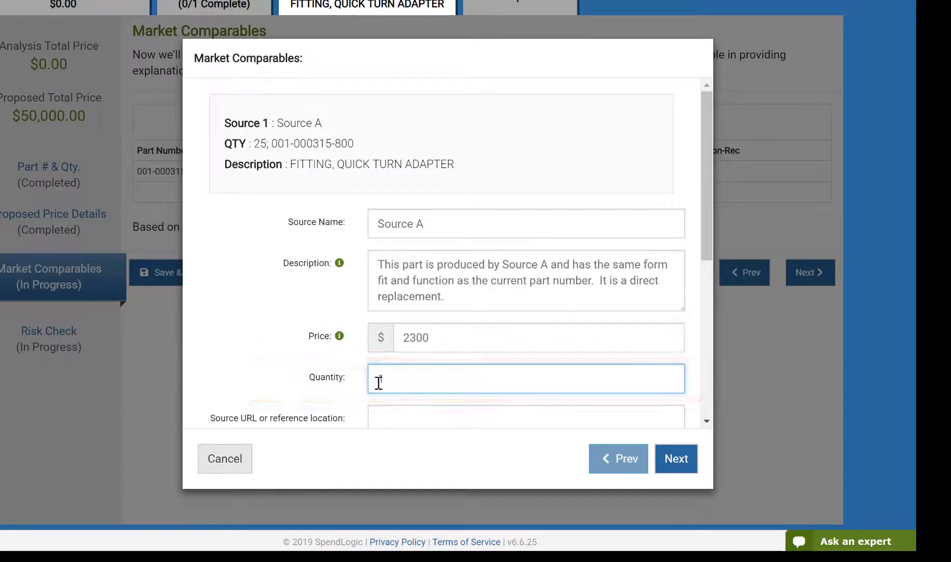
type("1")
left_click_drag(706, 249, 708, 364)
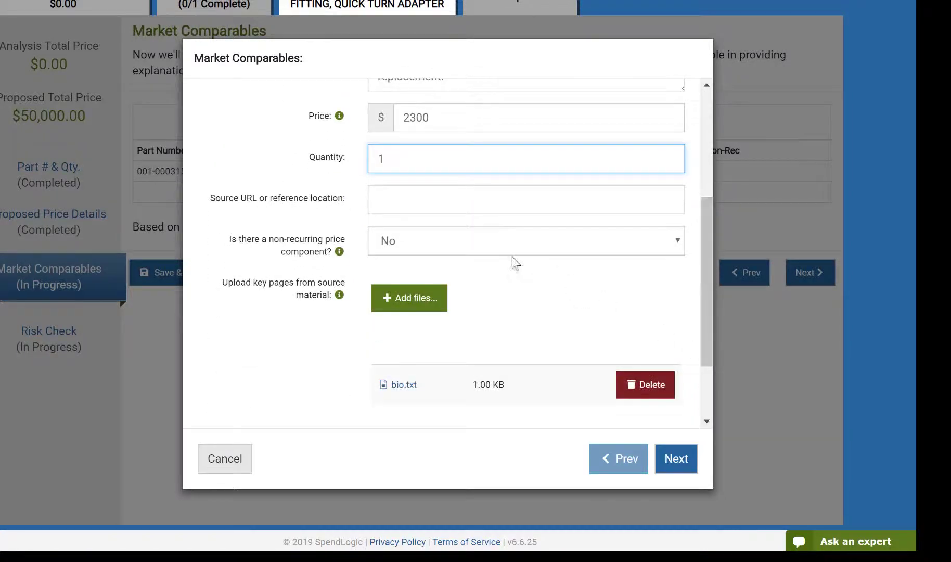
left_click(484, 196)
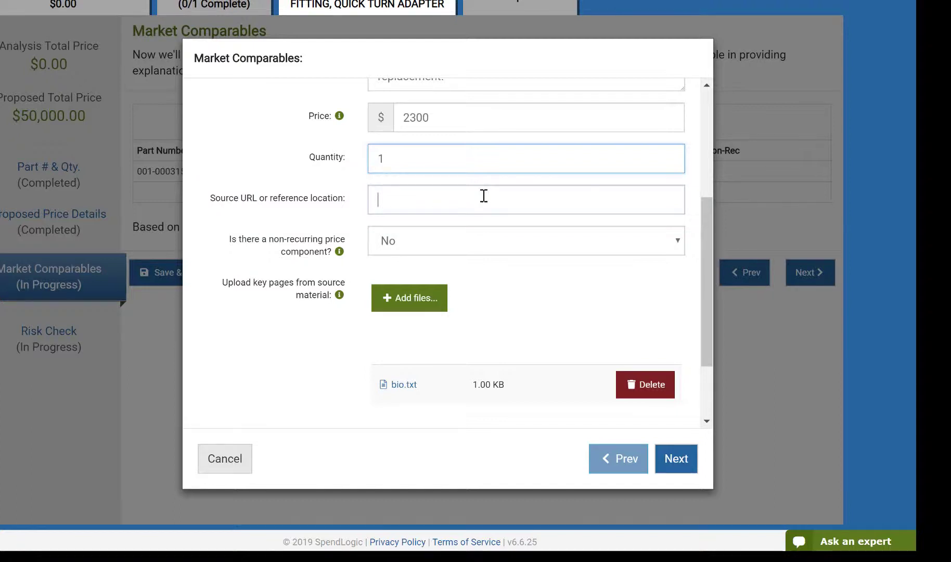
type("www.sourceA.com/web pricing")
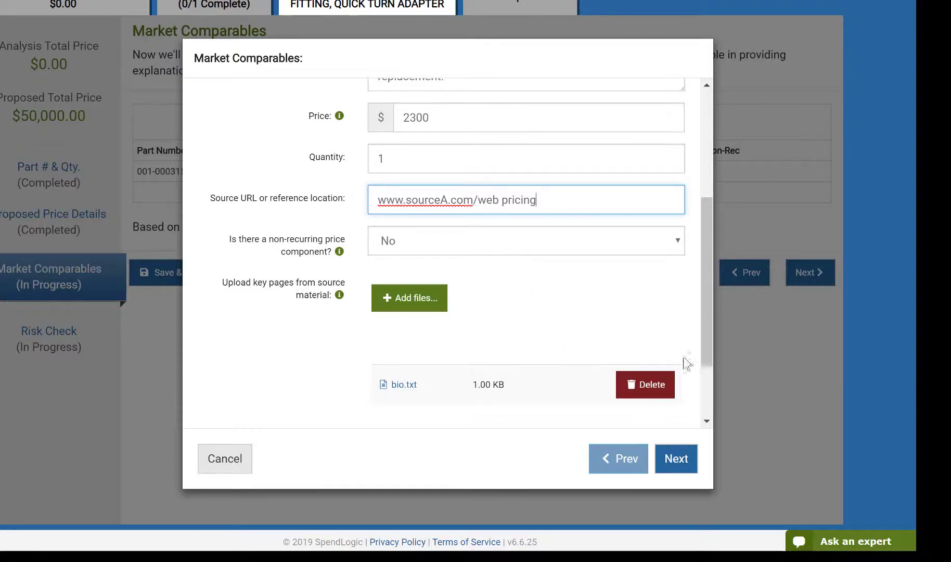
left_click_drag(706, 359, 710, 415)
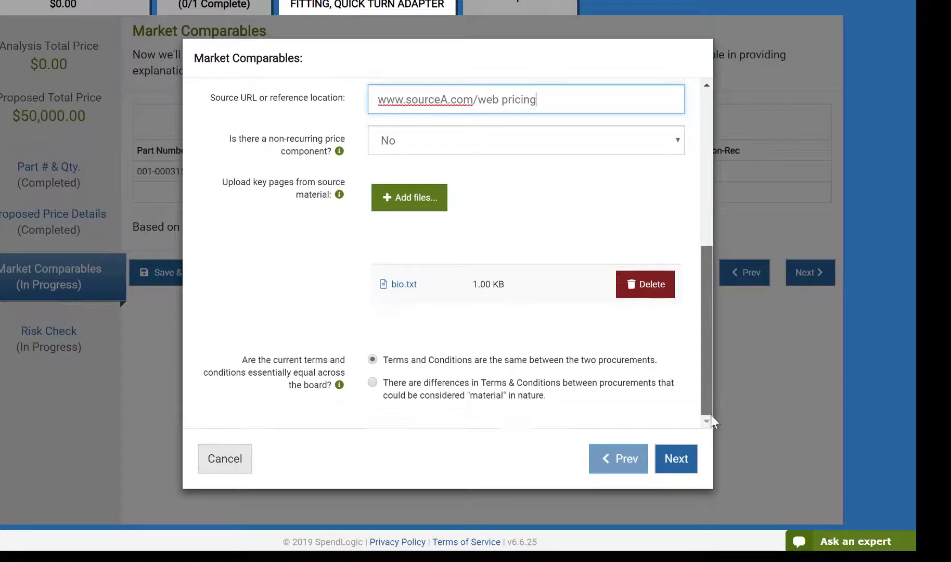
left_click(686, 458)
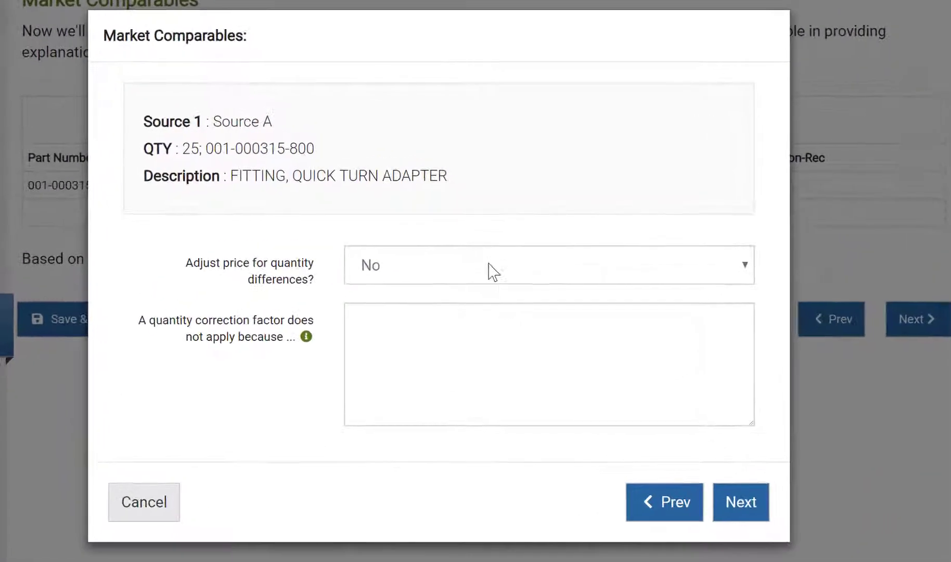
- Adjust Source A's price for quantity differences by applying the standard DoD quantity factors, and continue to the comparison conditions
left_click(488, 235)
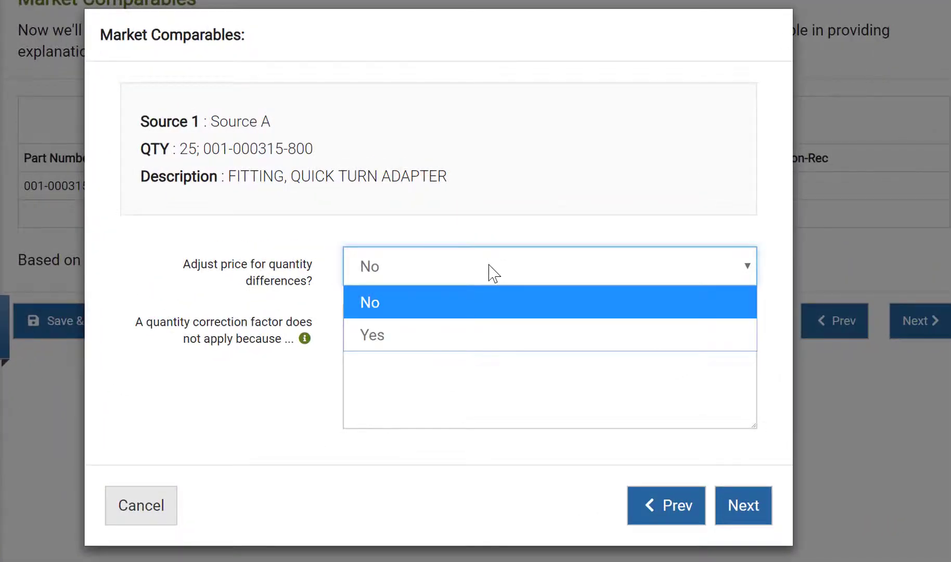
left_click(488, 333)
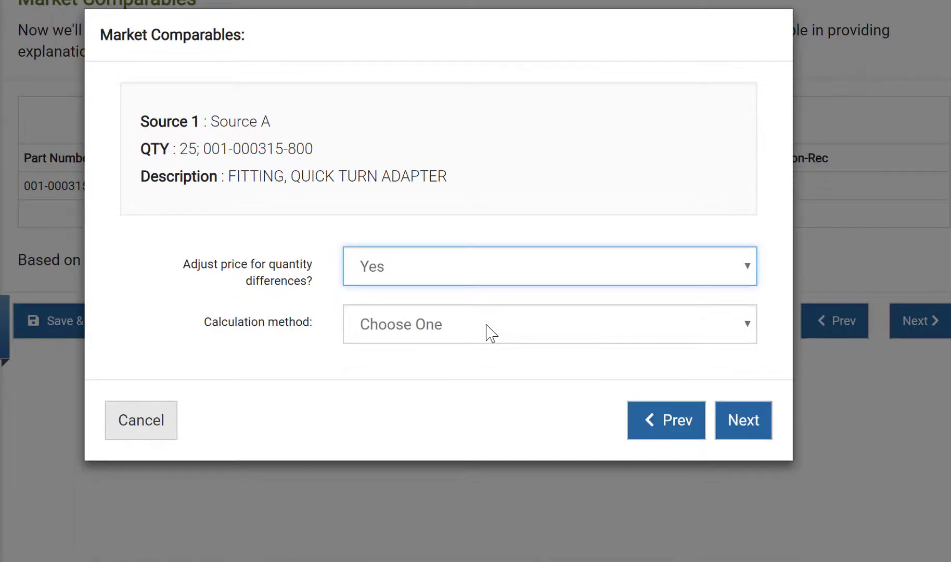
left_click(492, 334)
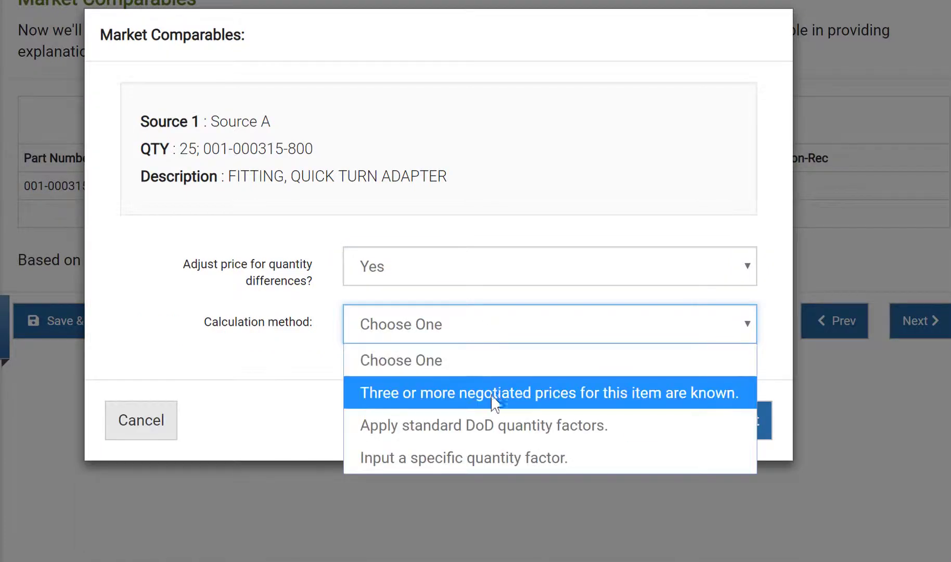
left_click(495, 435)
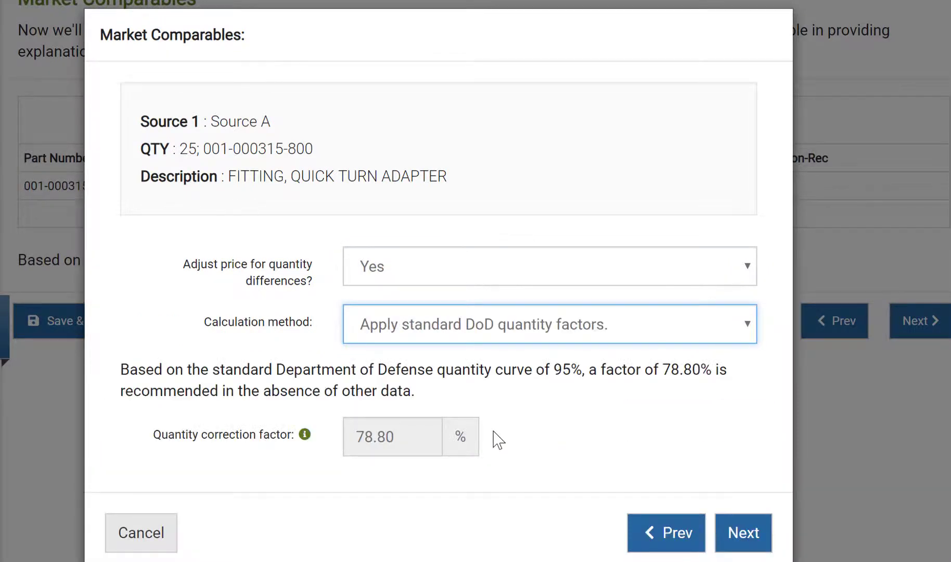
left_click(746, 538)
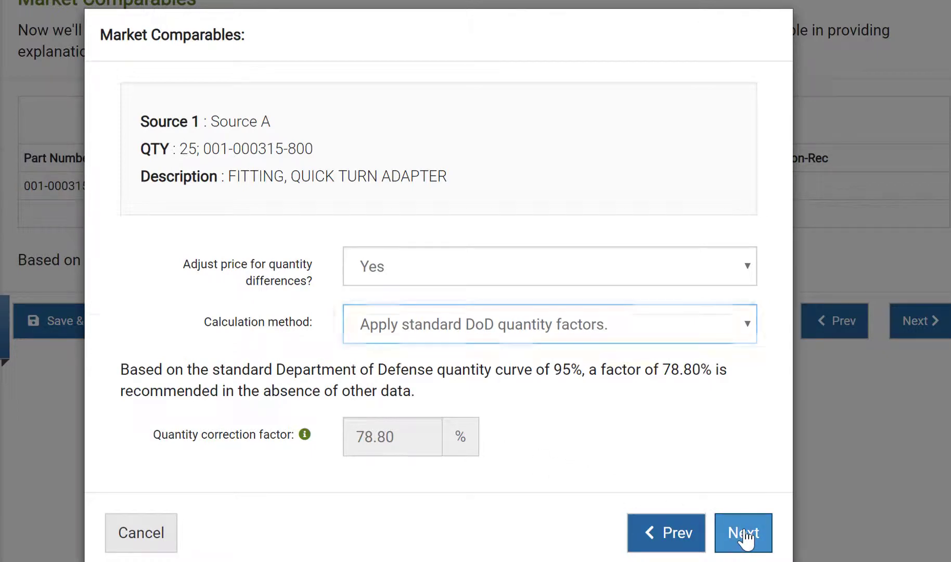
- Declare the proposed item and market conditions identical to the item used as a basis of comparison, and finish Source A
left_click(494, 268)
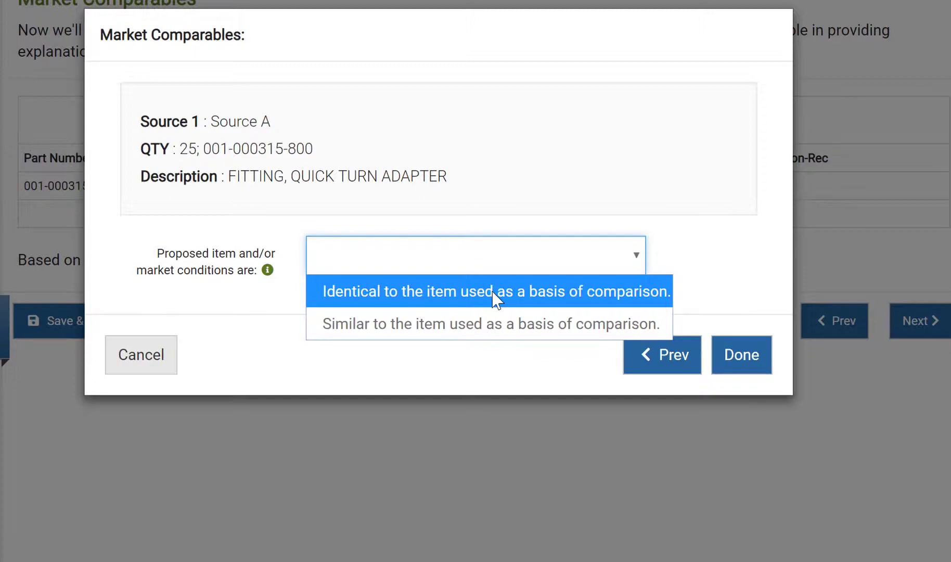
left_click(494, 299)
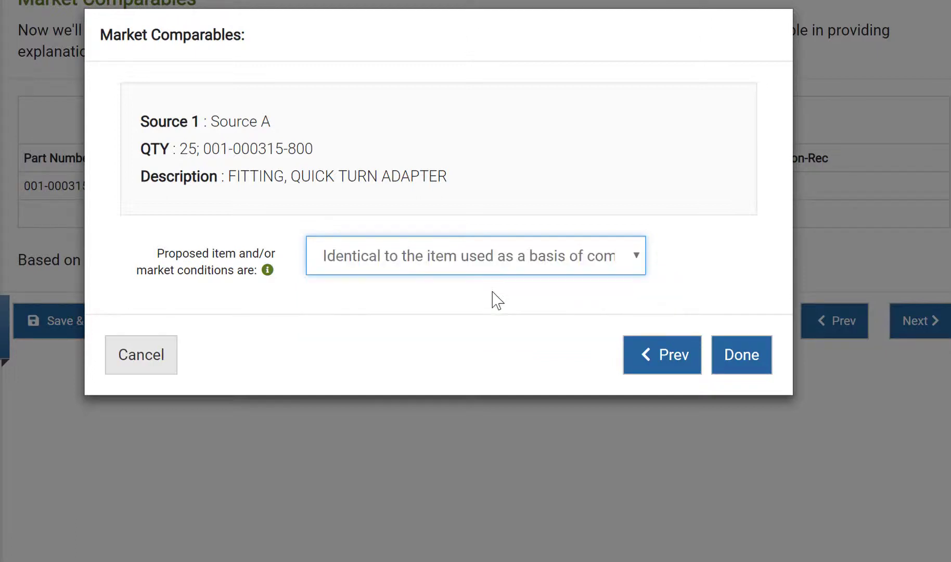
left_click(748, 365)
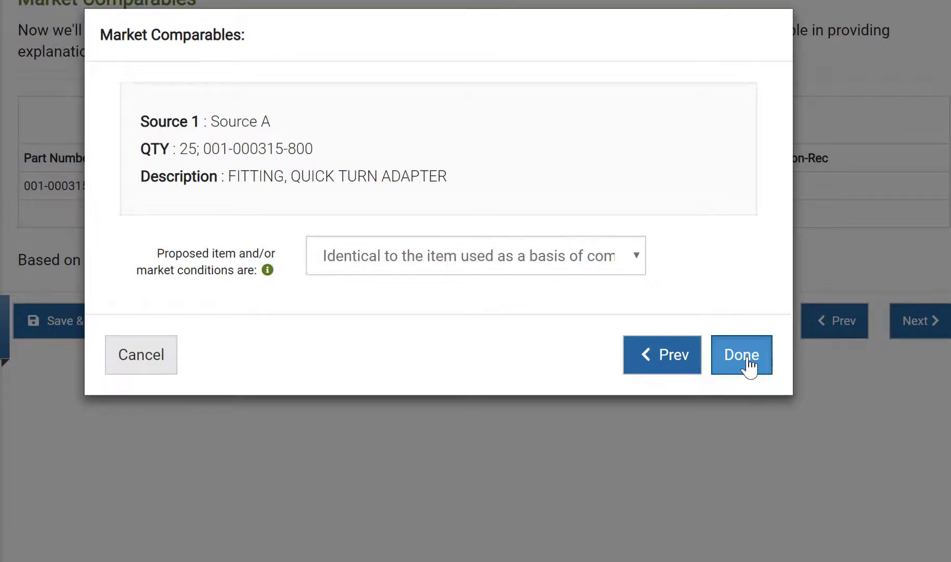
left_click(749, 364)
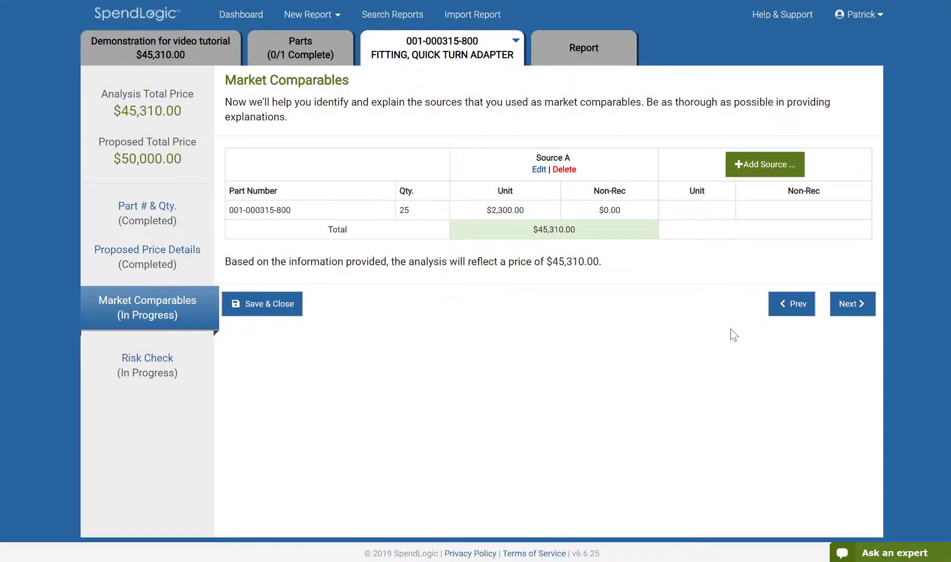
- Add a second market comparable source named "Source B", describing its part as slightly different than the item being priced
left_click(743, 179)
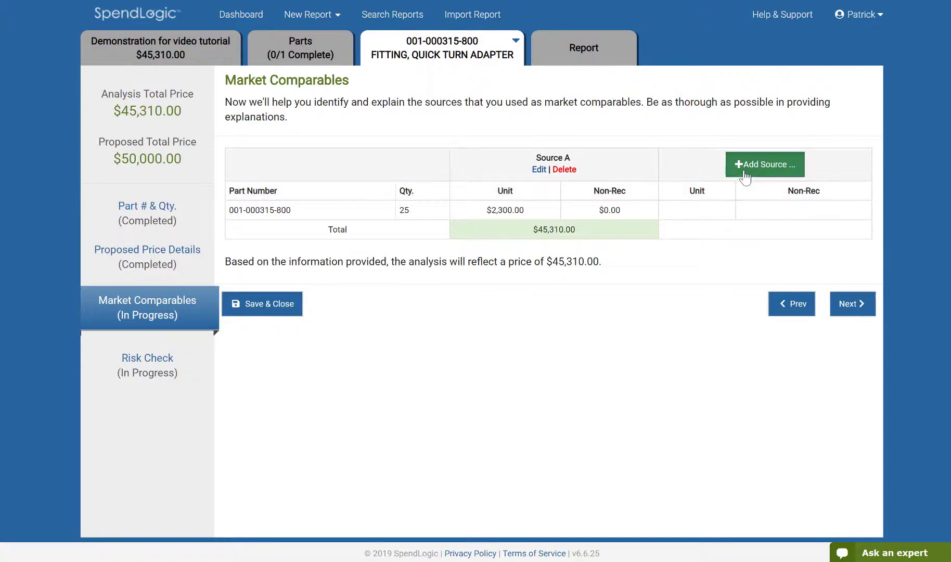
left_click(587, 250)
type("Source B")
left_click(582, 294)
type("Source B has a part that is slightly different than t")
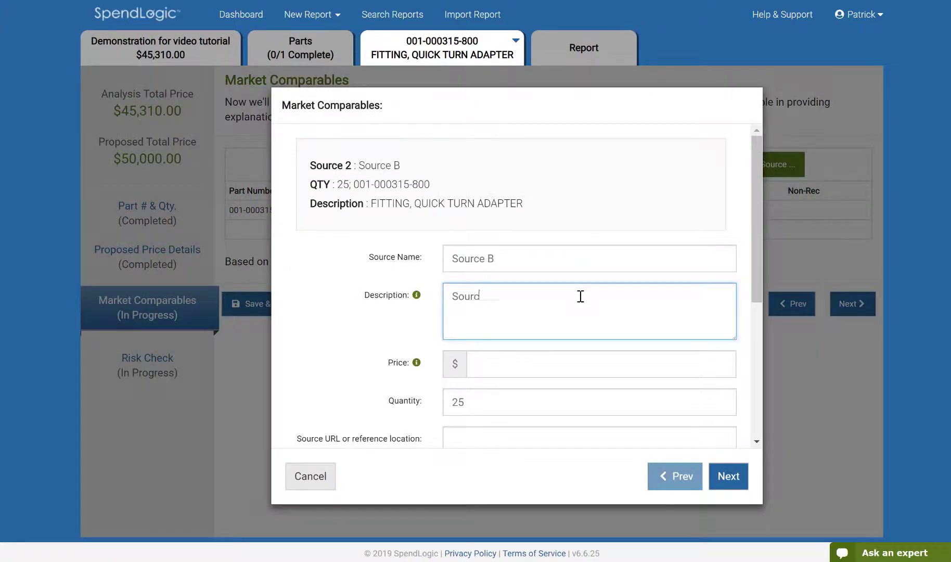
type("he item being pric")
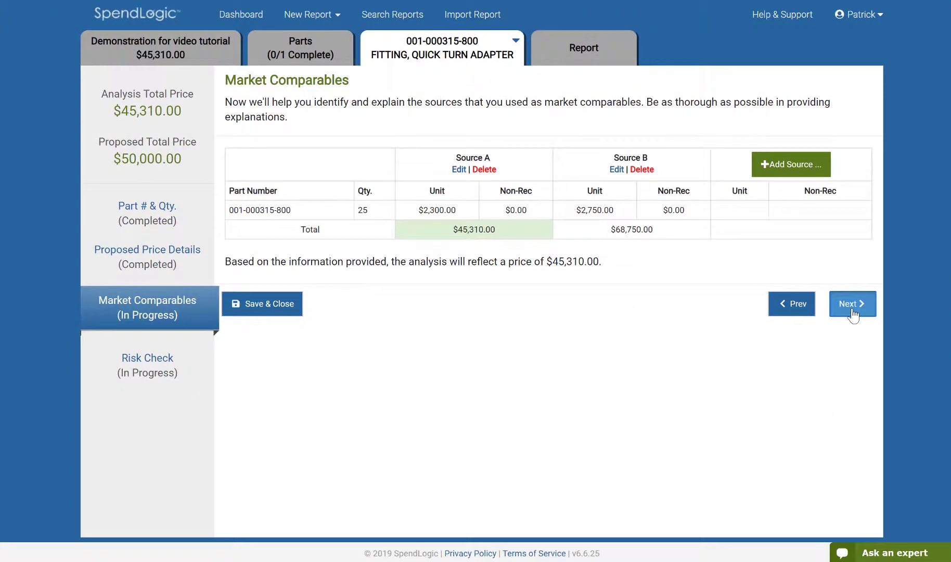
- Complete the Risk Check by justifying the price adjustment with "the differences in technologies are well-understood and a standard in the industry."
left_click(852, 304)
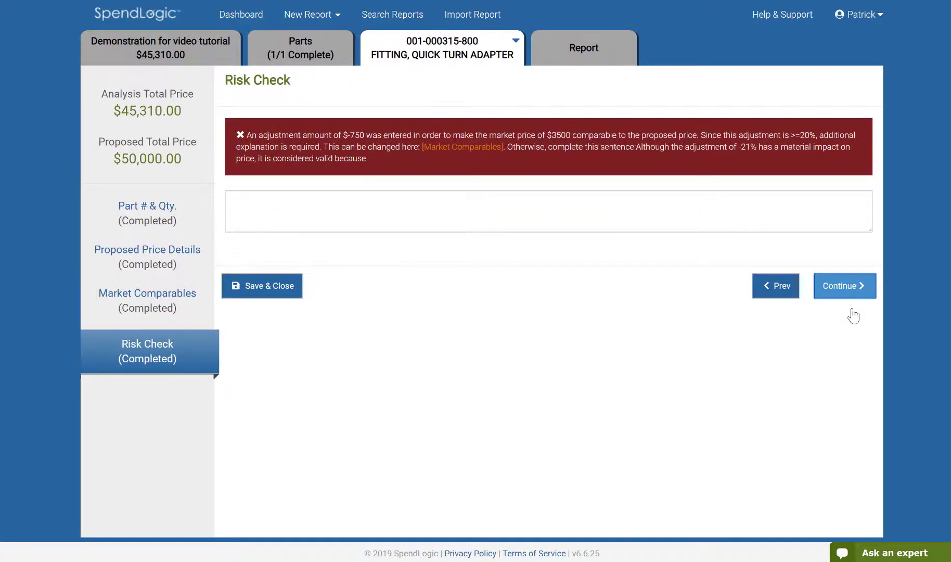
left_click(453, 217)
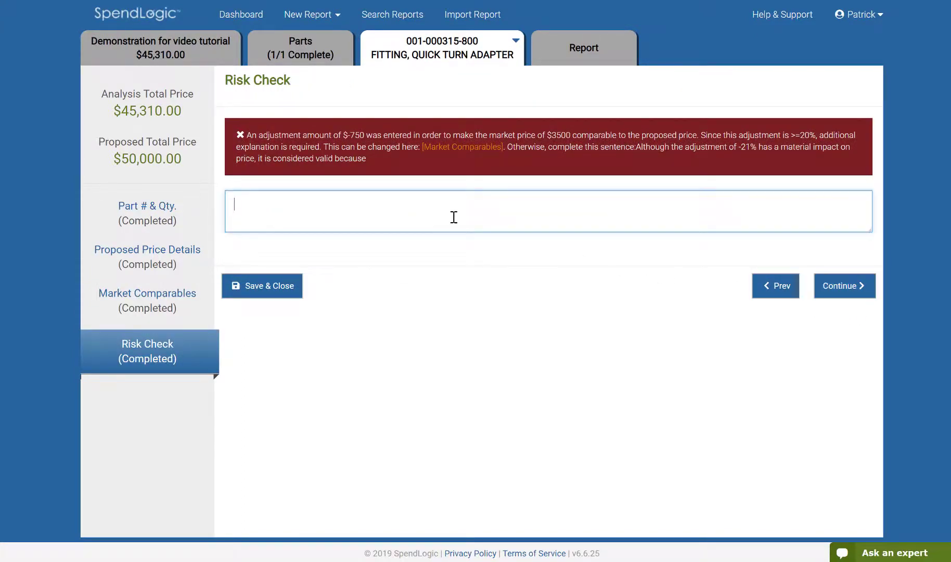
type("the differences in")
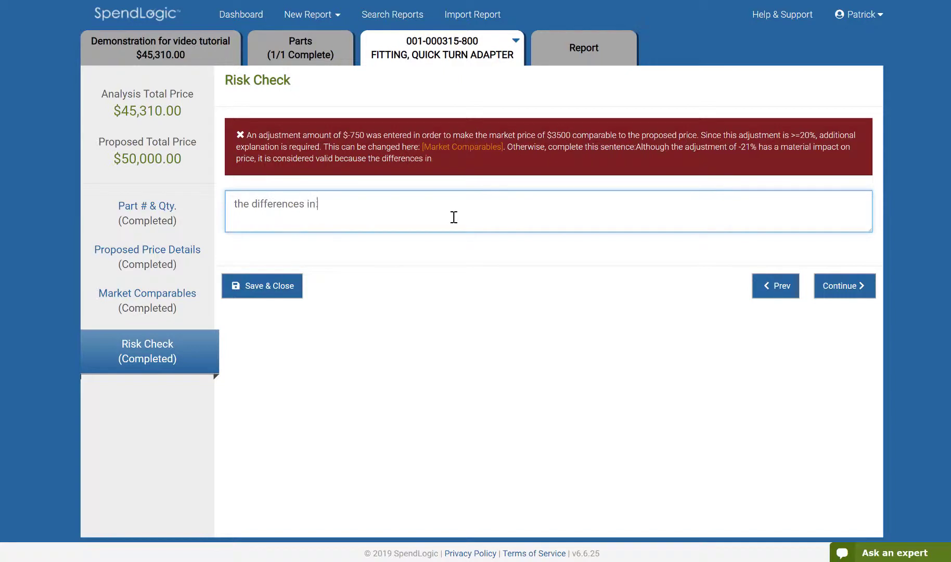
type(" technologies are well-un")
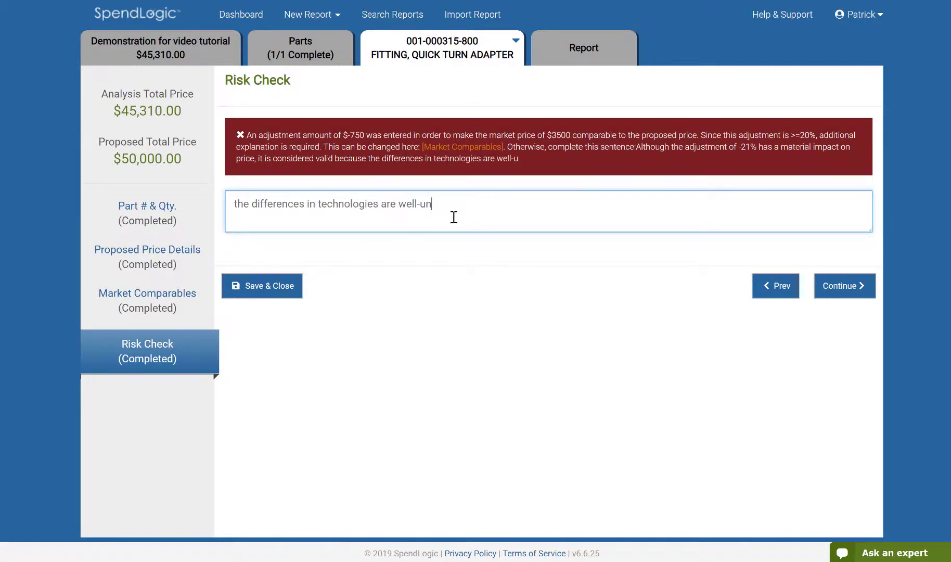
type("derstood and a standard in th")
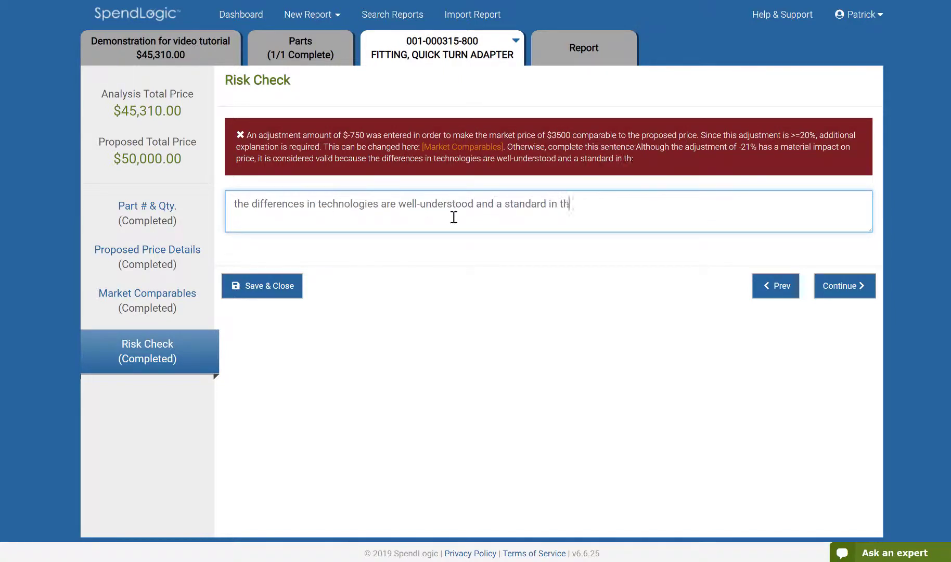
type("e industry.")
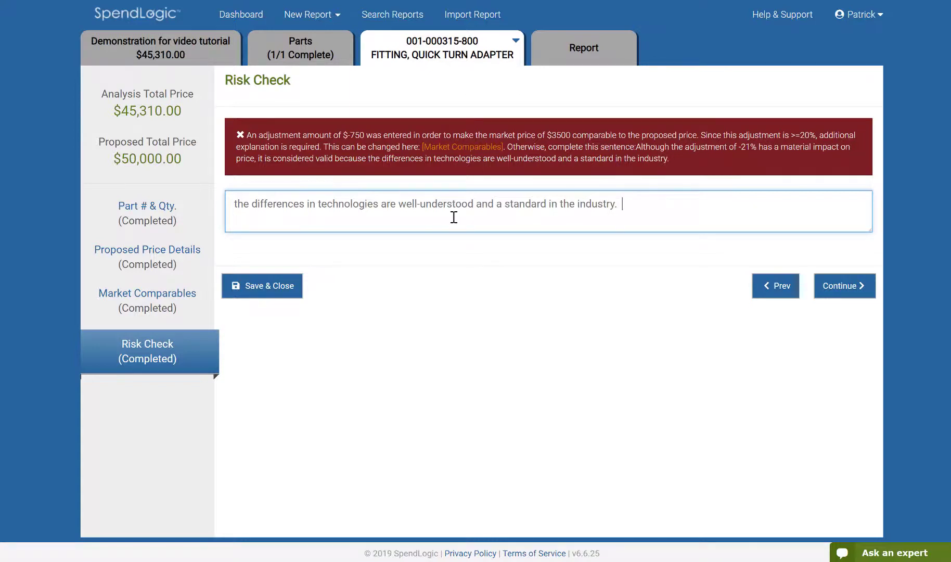
left_click(846, 289)
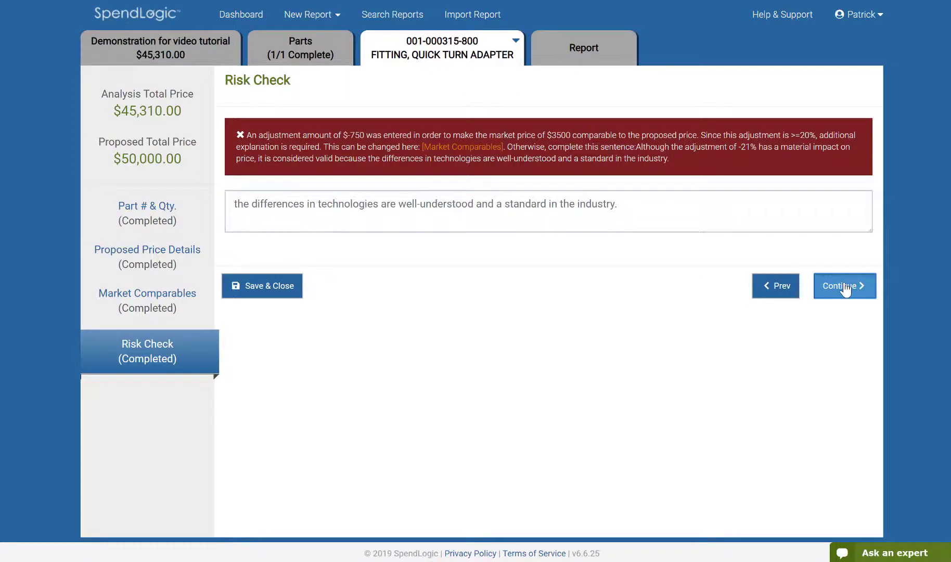